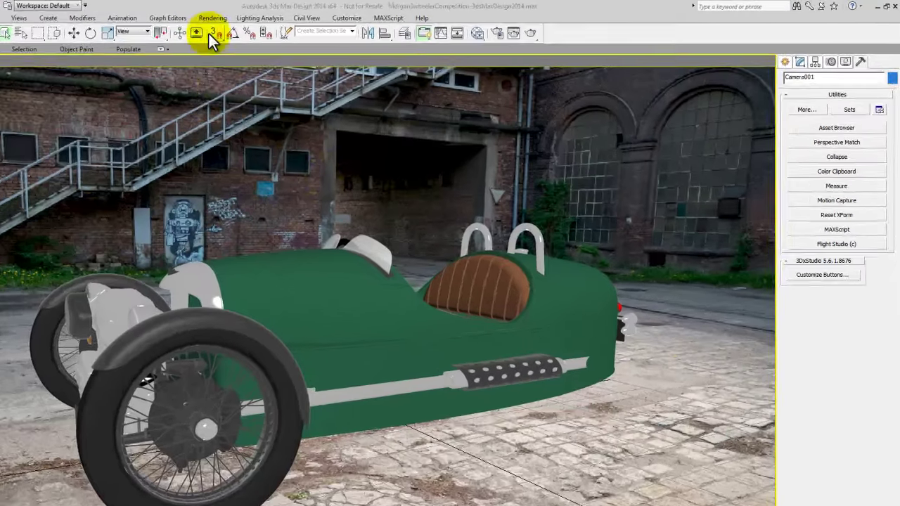
Open Environment and Effects from the Rendering menu to view the brick-yard JPG environment map.
left_click(292, 15)
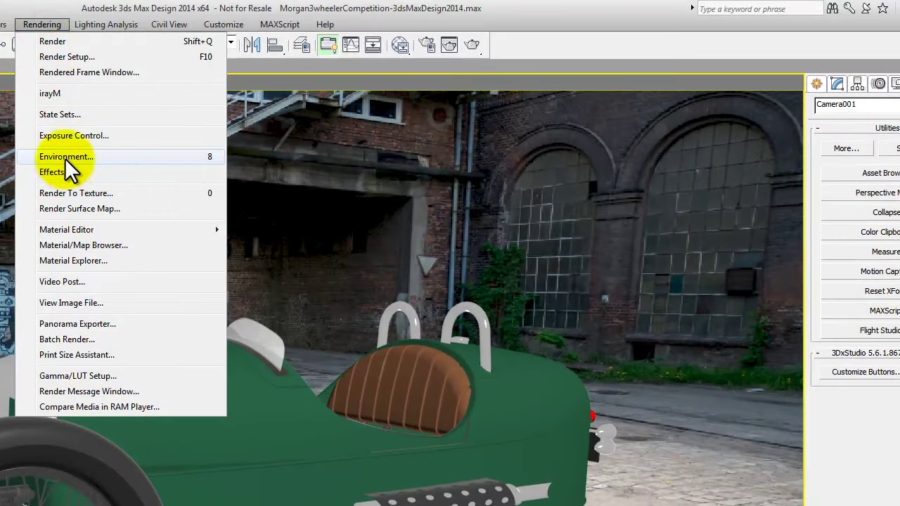
left_click(123, 157)
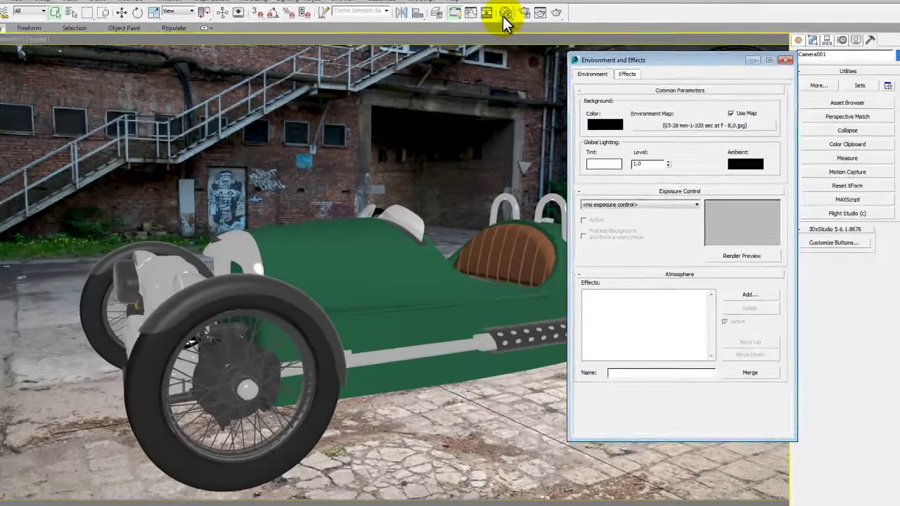
In the Slate Material Editor, add the environment map as an instanced Map #22 node.
left_click(505, 14)
left_click_drag(518, 51, 389, 86)
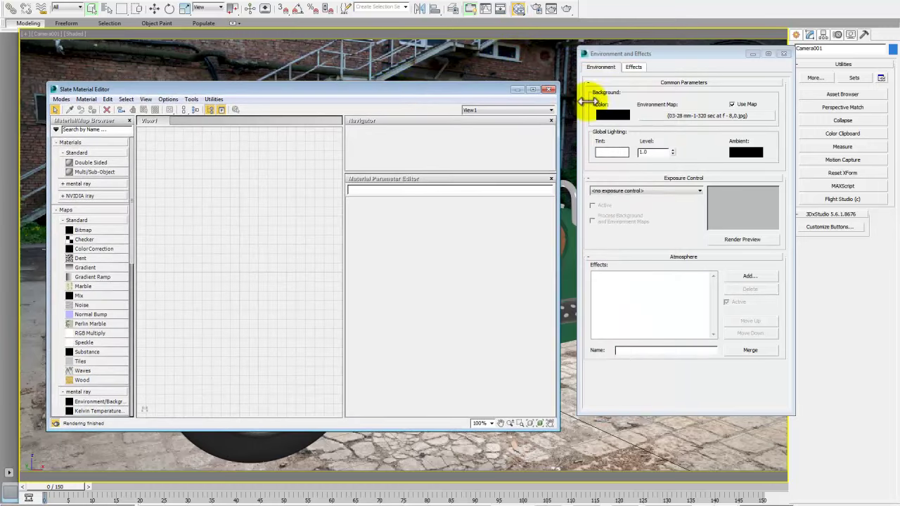
left_click_drag(664, 115, 239, 220)
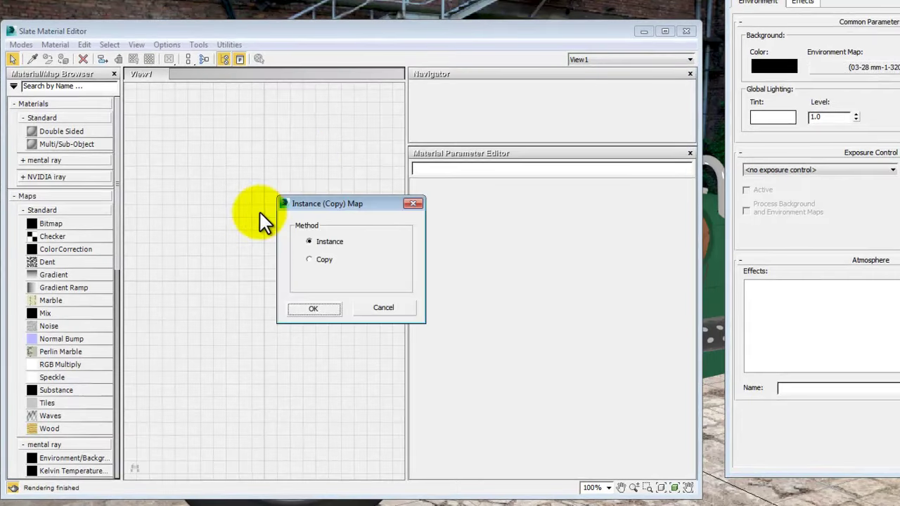
left_click(302, 308)
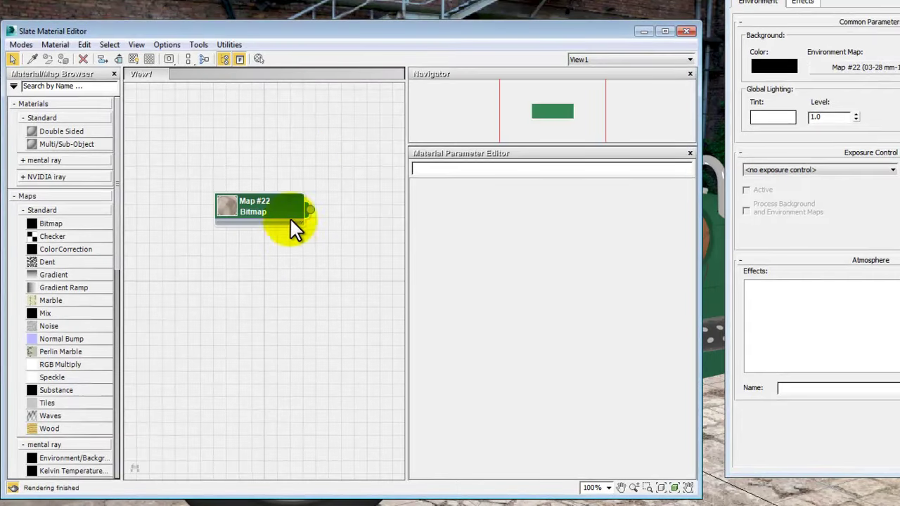
Reposition Map #22, show its bitmap parameters and enlarge its preview.
left_click_drag(290, 210, 243, 213)
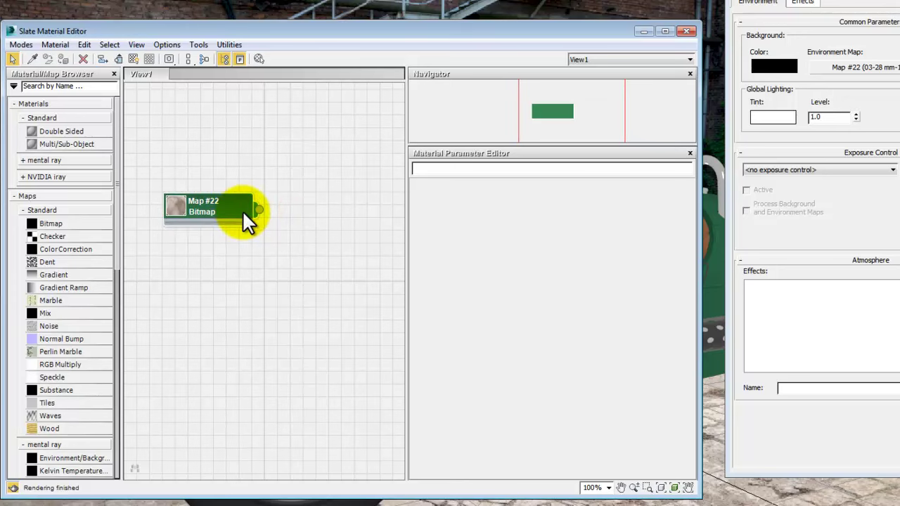
double_click(242, 210)
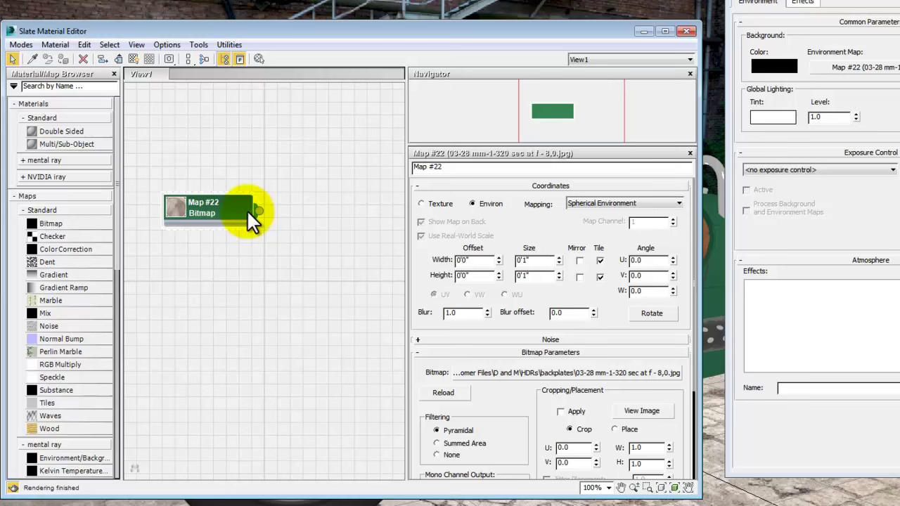
left_click(175, 202)
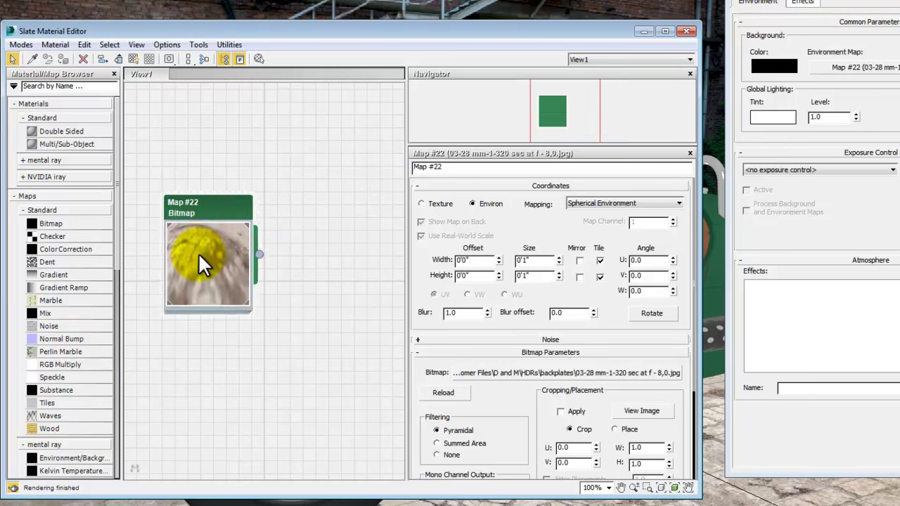
mouse_move(227, 214)
left_mouse_down()
mouse_move(210, 194)
mouse_move(203, 159)
mouse_move(209, 292)
left_mouse_up()
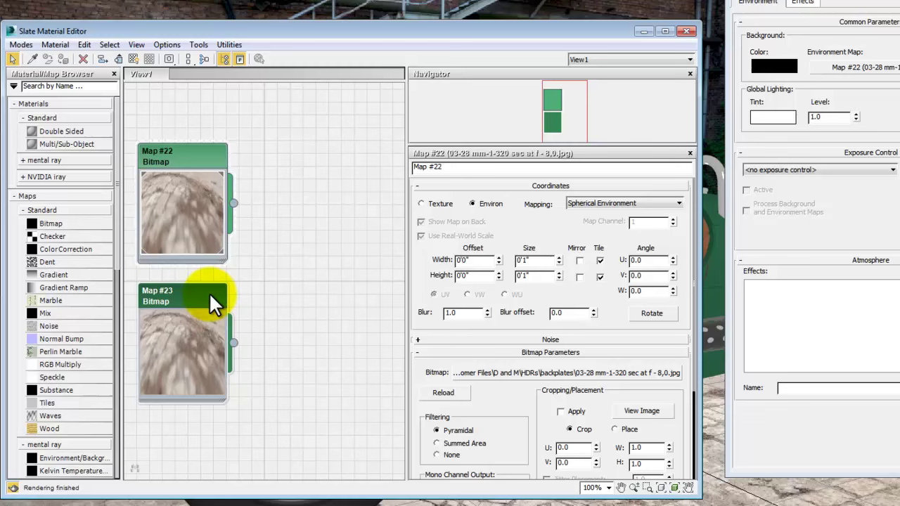
Rename bitmap Map #22 to 'Background' and Map #23 to 'Env.'.
left_click(171, 152)
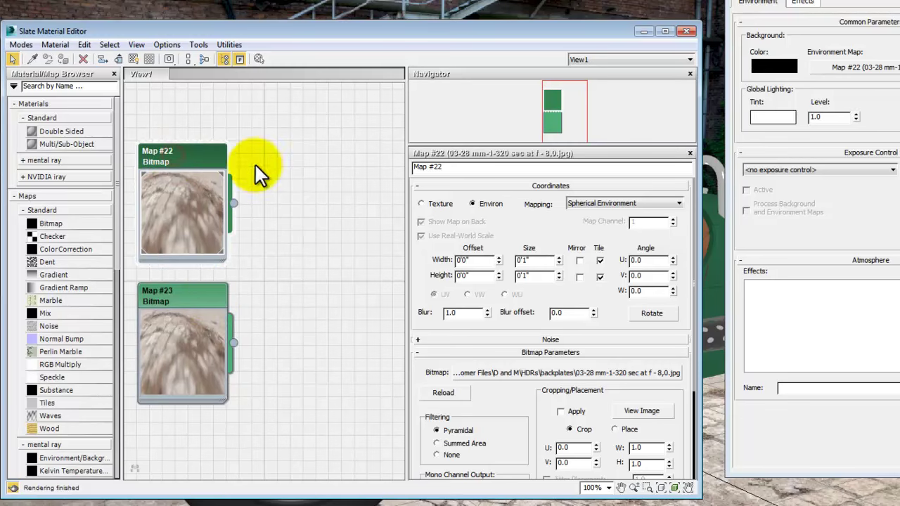
left_click_drag(444, 167, 393, 165)
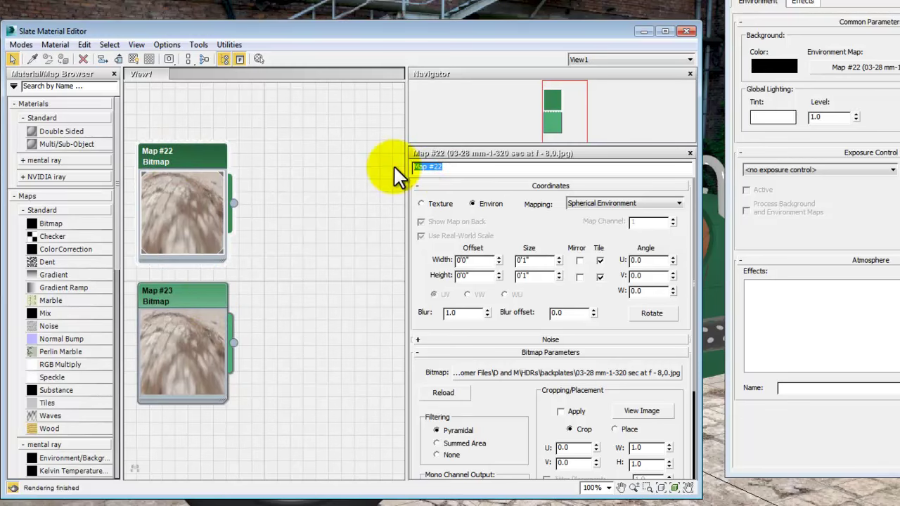
type("Backgro")
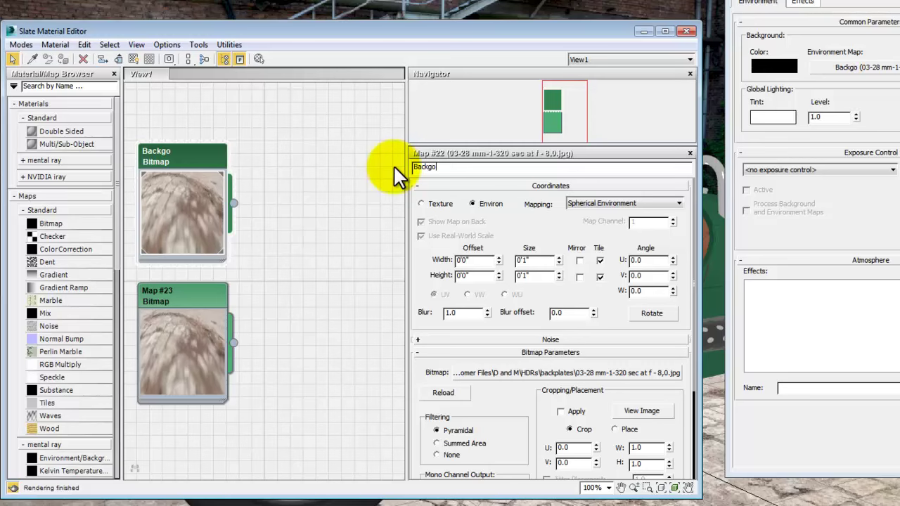
type("und")
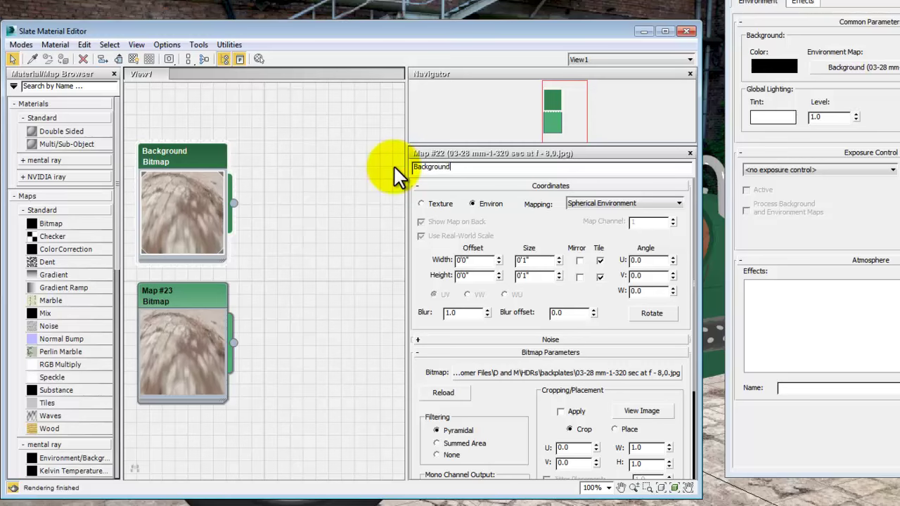
double_click(190, 297)
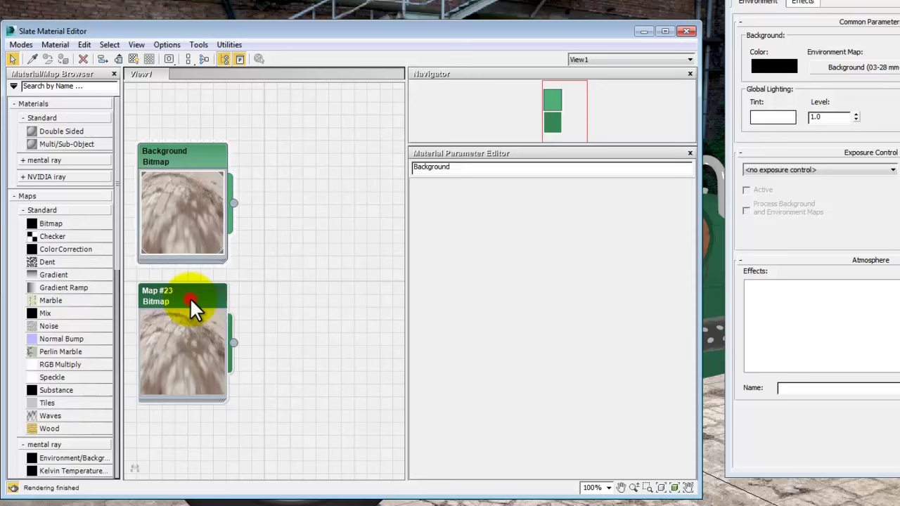
left_click(455, 169)
left_click_drag(455, 168, 405, 171)
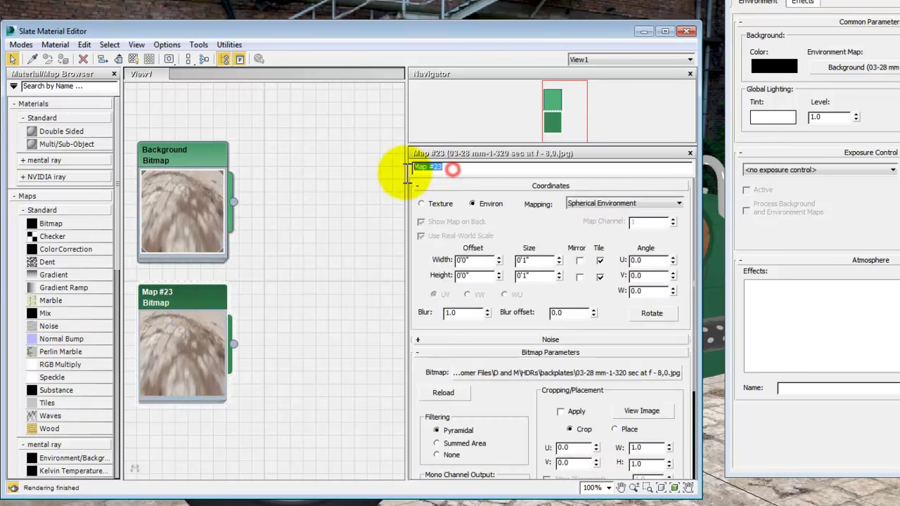
type("Env.")
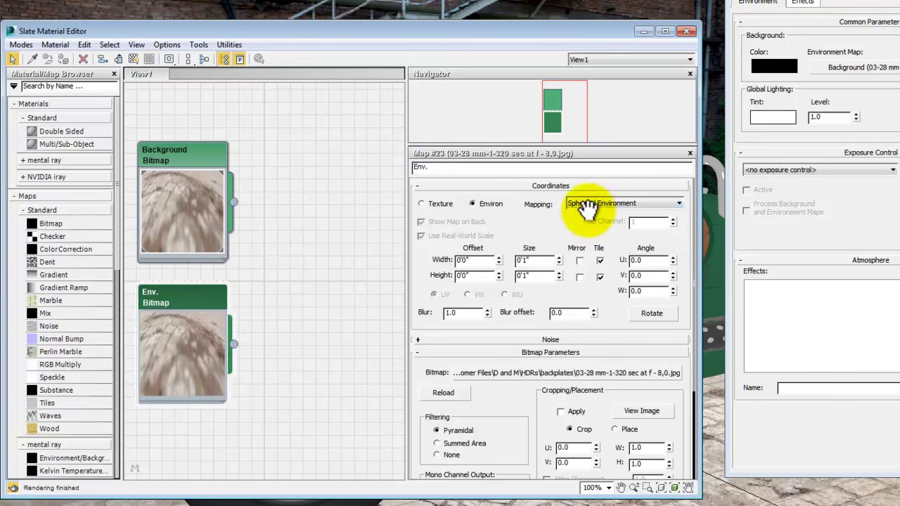
Set the Background bitmap's mapping to Screen.
double_click(203, 159)
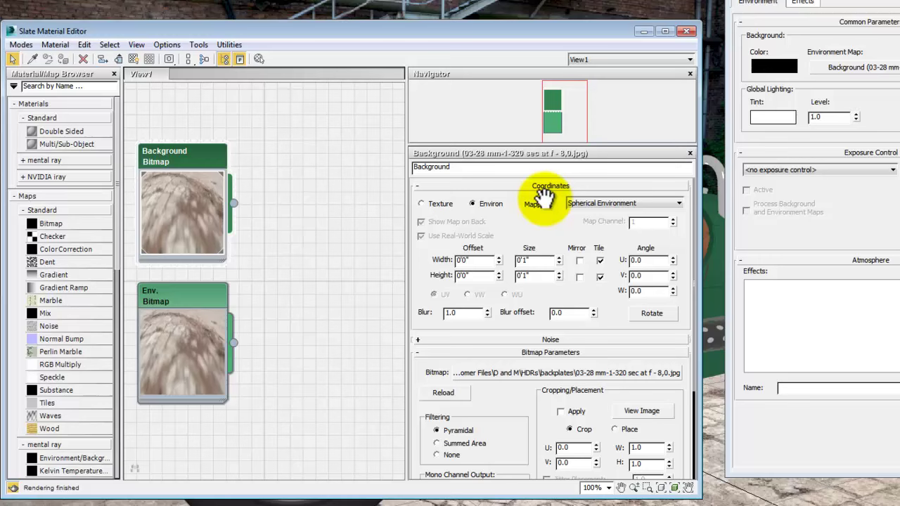
left_click(585, 204)
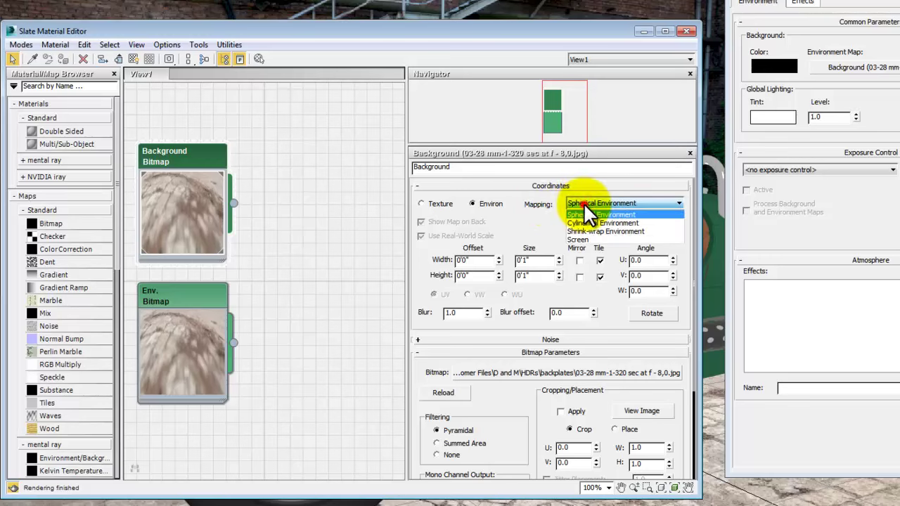
left_click(573, 239)
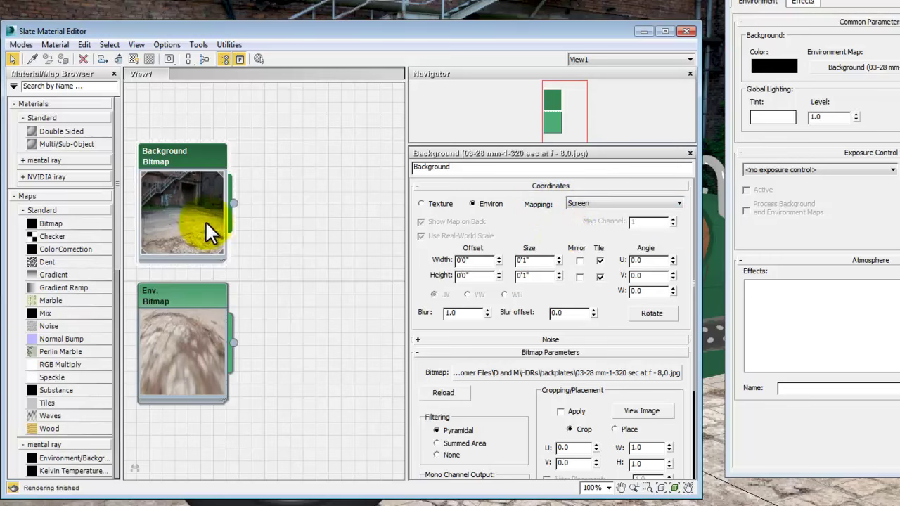
Add a mental ray Environment/Background Switcher node (Map #24) beside the bitmaps.
right_click(266, 155)
mouse_move(279, 174)
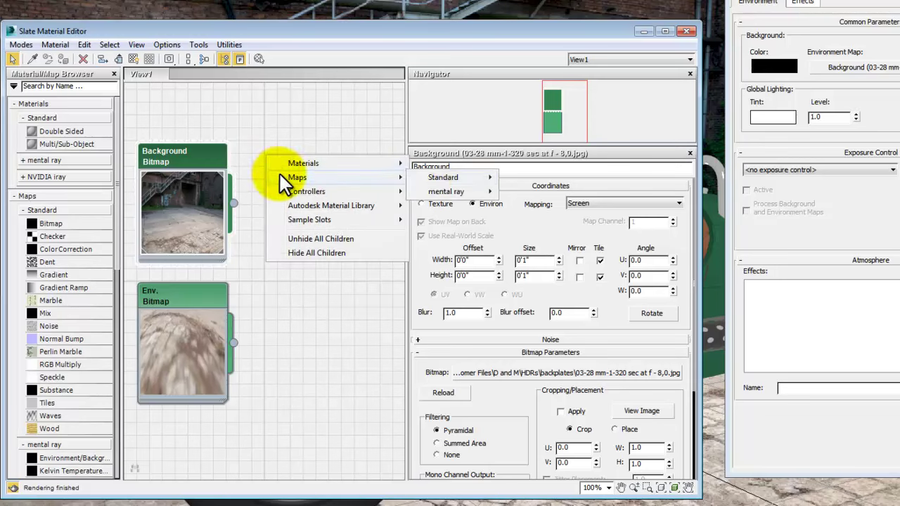
mouse_move(443, 191)
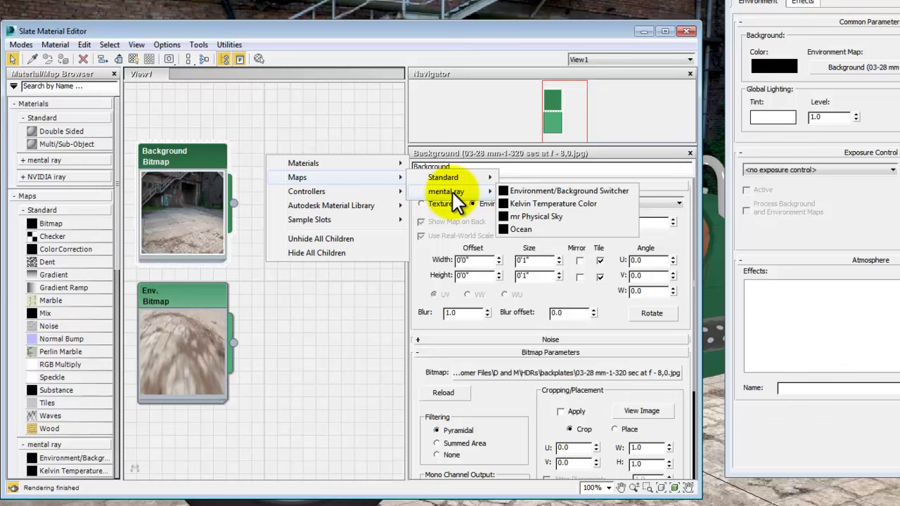
left_click(562, 189)
left_click_drag(292, 162, 332, 254)
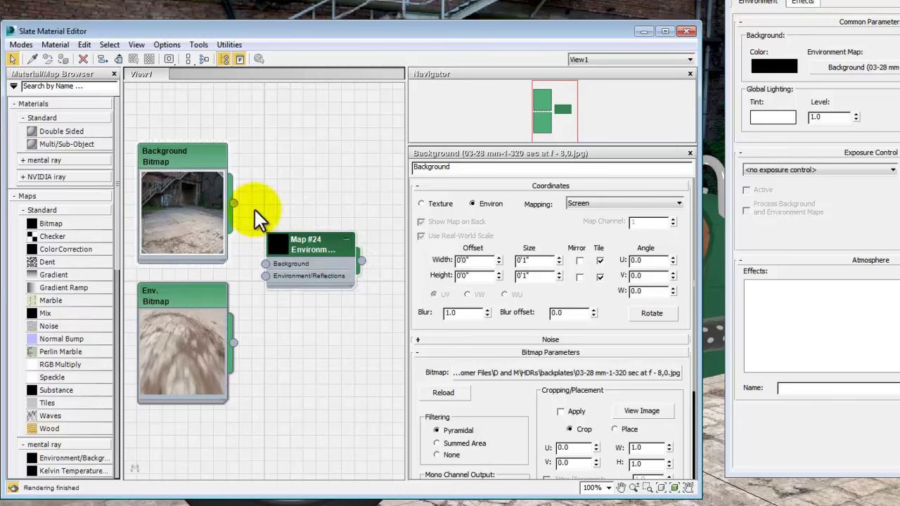
Wire Background and Env. into the switcher and assign it as the instanced environment map.
left_click_drag(233, 203, 264, 263)
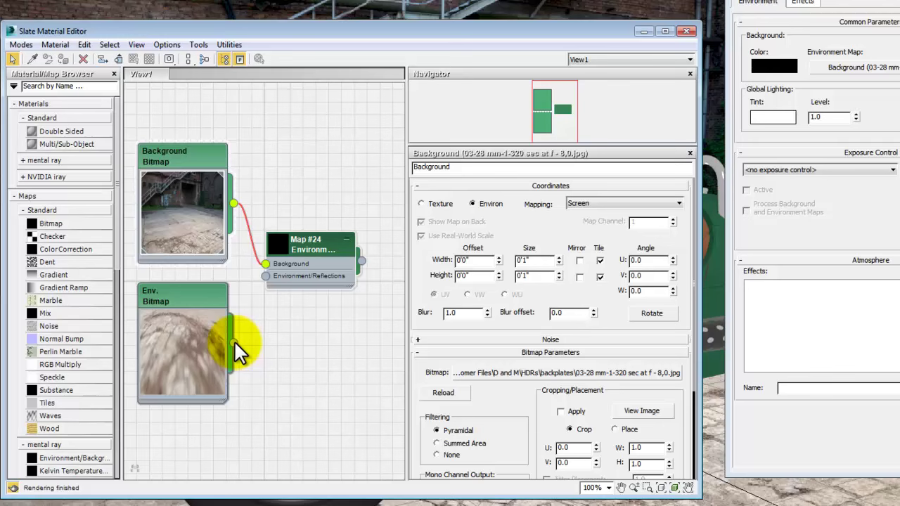
left_click_drag(247, 295, 262, 275)
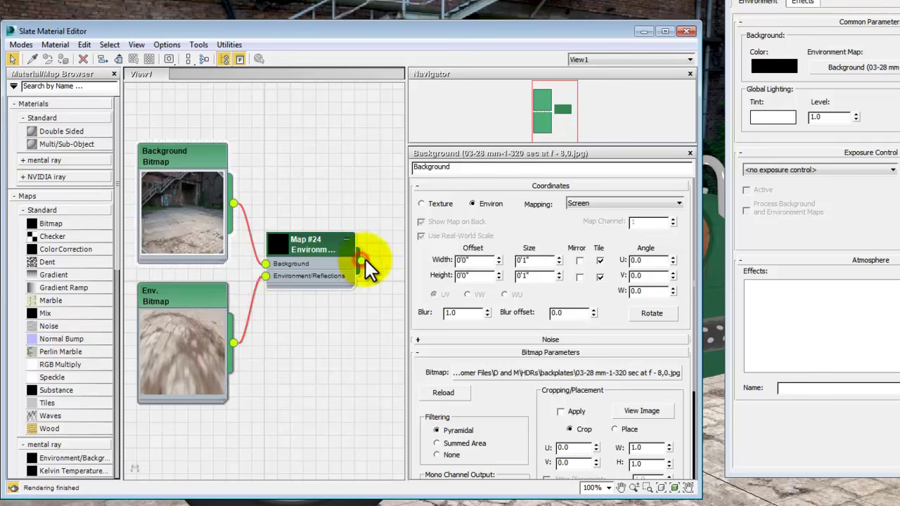
left_click_drag(364, 257, 844, 76)
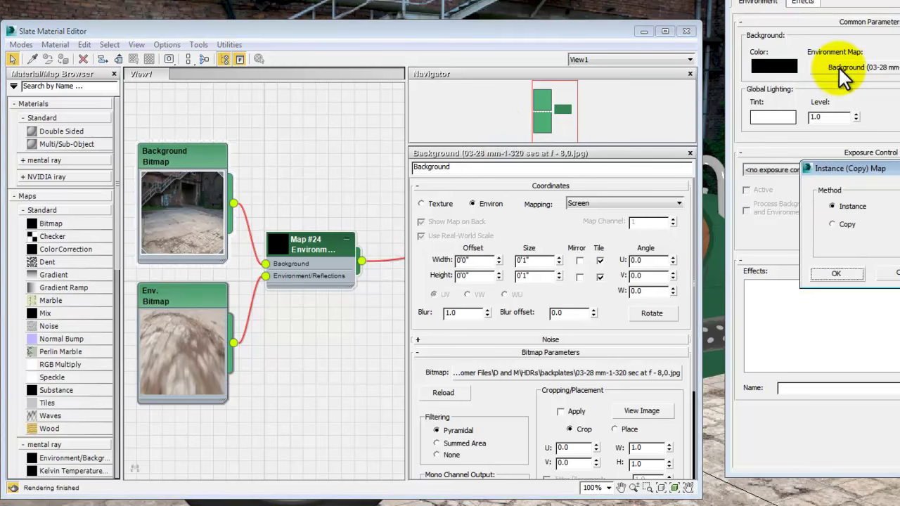
left_click(857, 271)
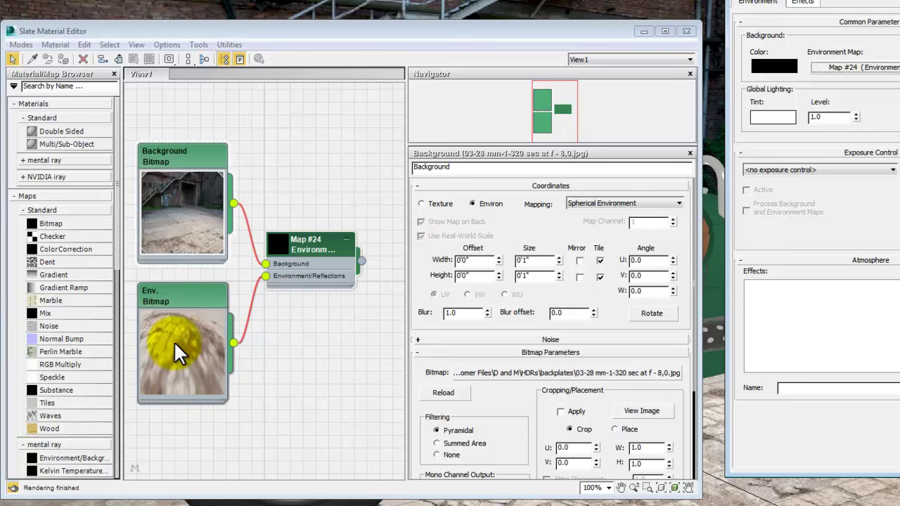
Show the Env. bitmap's parameters with its Output rollout expanded.
left_click(209, 295)
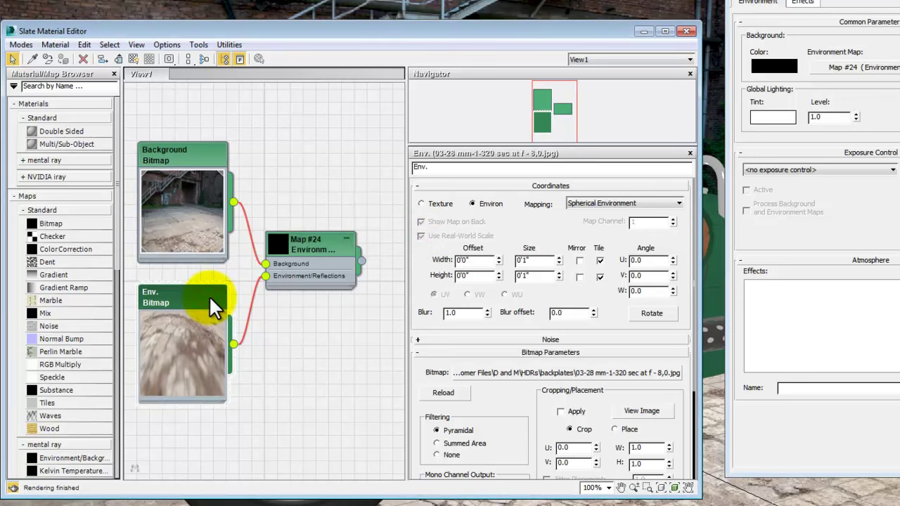
left_click_drag(537, 451, 539, 361)
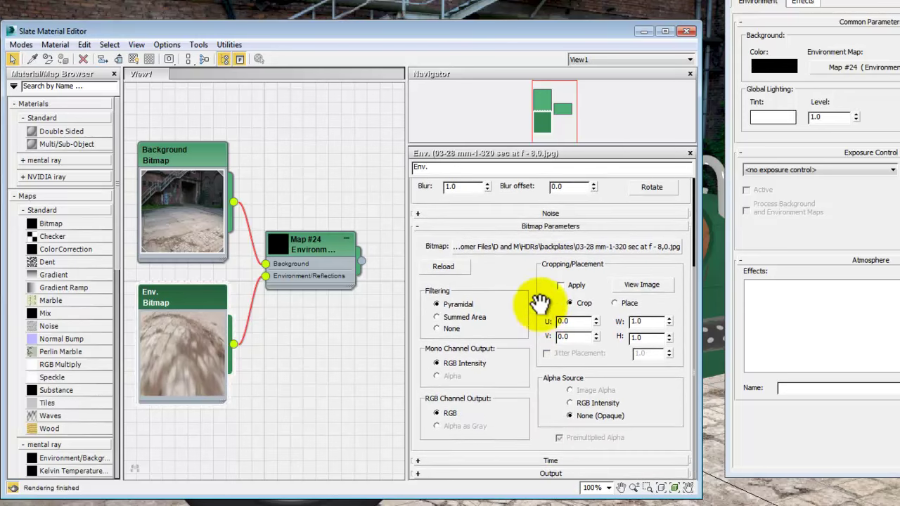
left_click(502, 474)
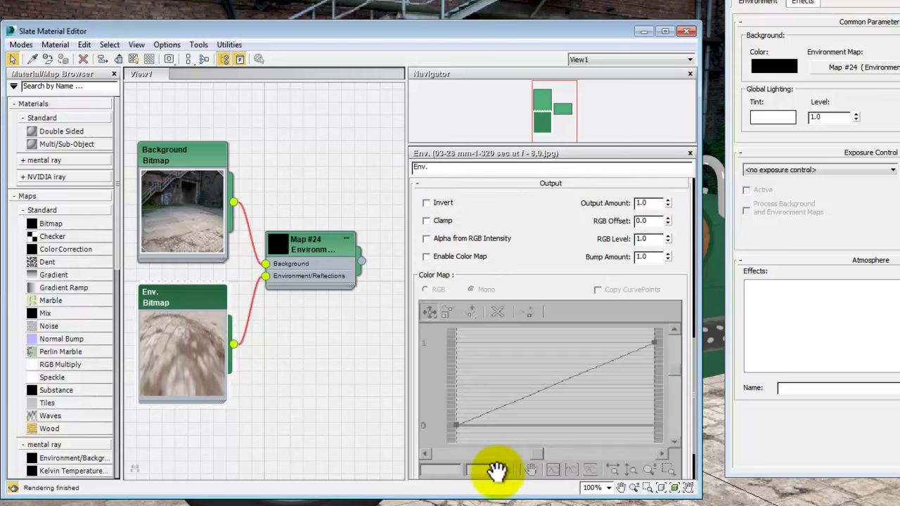
Set the Env. bitmap's Output Amount to 2.5, then close the Slate Material Editor.
double_click(654, 203)
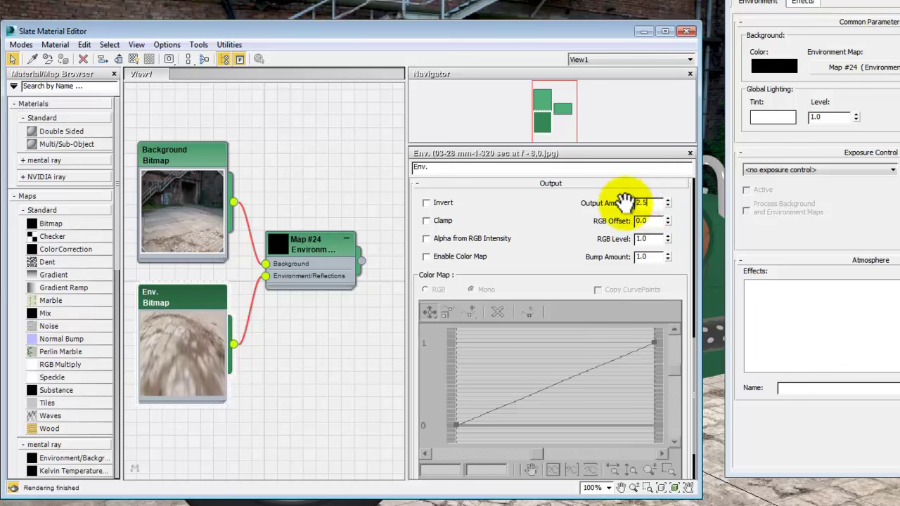
type("2.5")
key("Return")
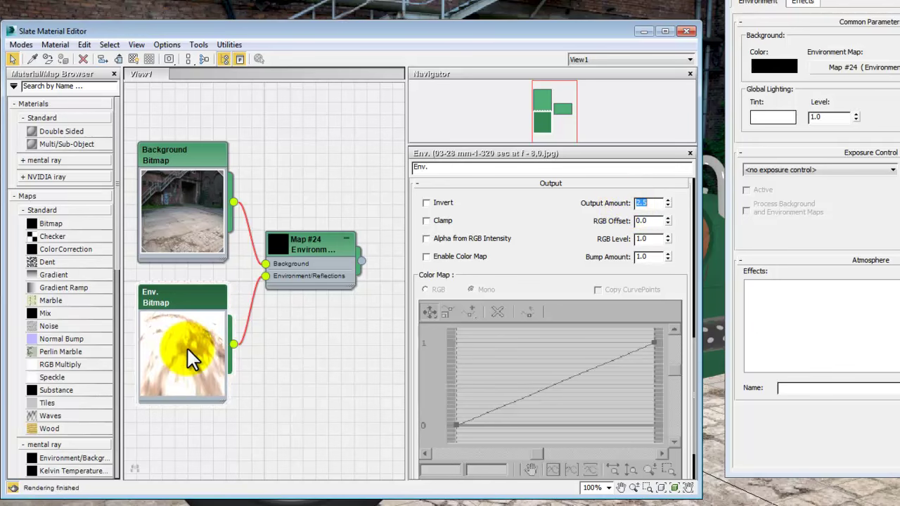
left_click(308, 221)
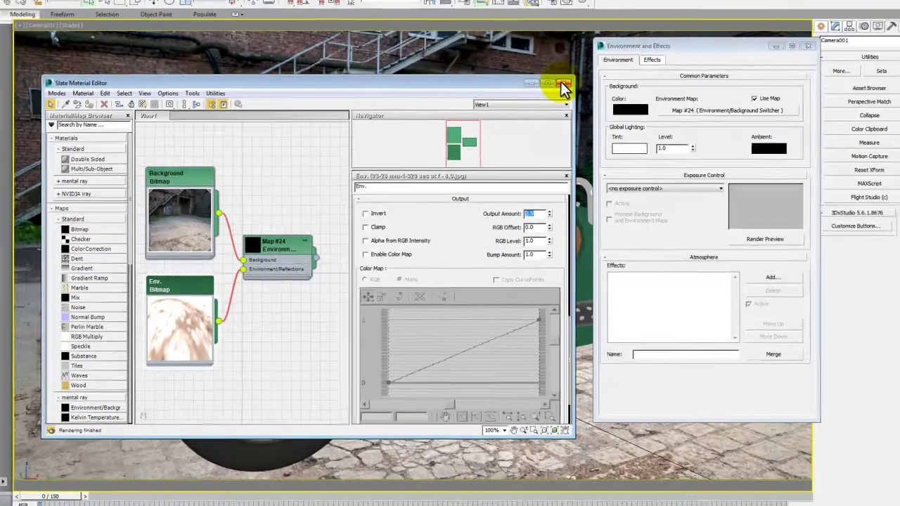
left_click(686, 31)
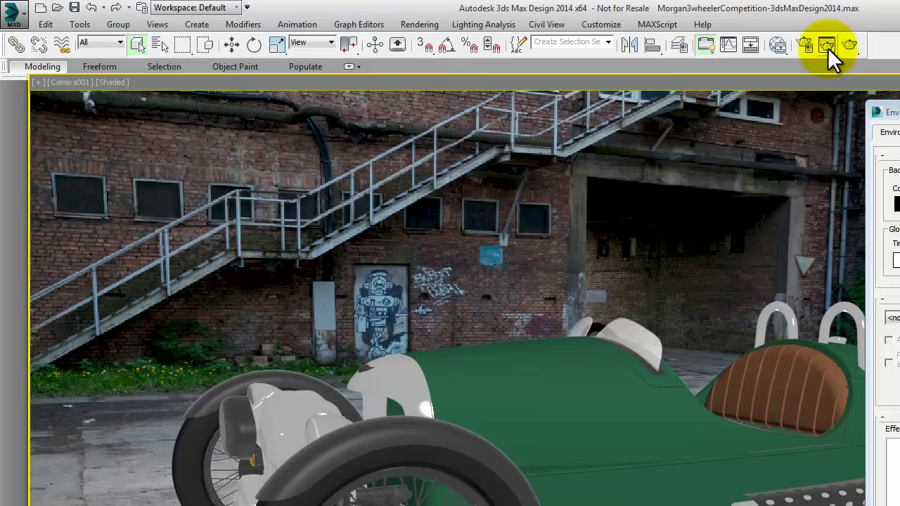
Test-render Camera001 against the brick-yard backplate, then reopen the Slate Material Editor.
left_click(707, 31)
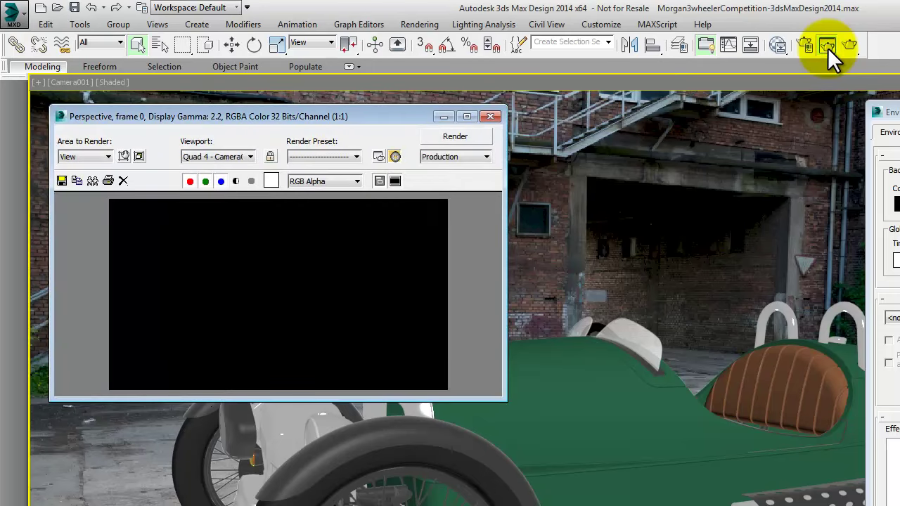
left_click(476, 138)
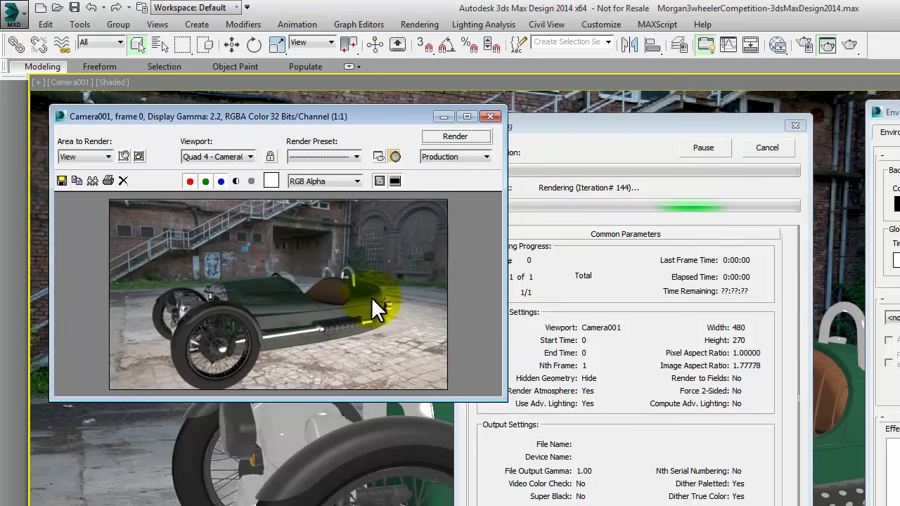
left_click(768, 147)
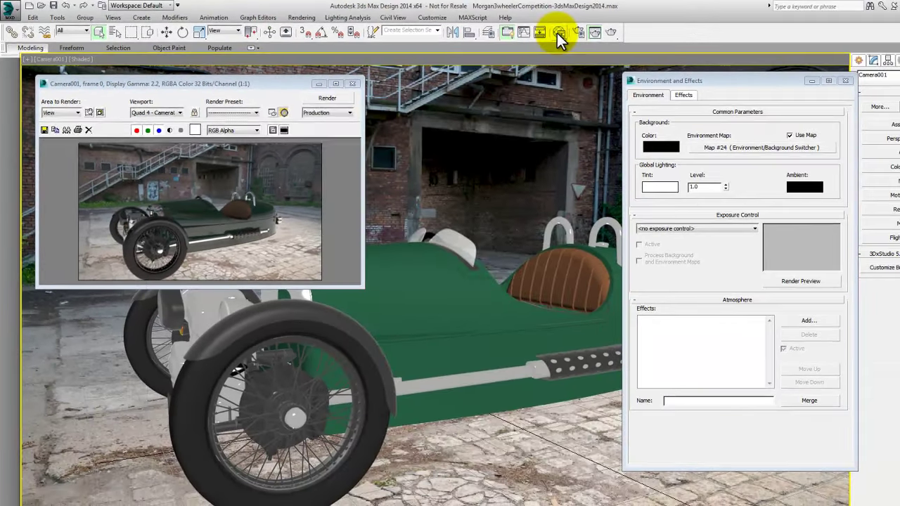
left_click(558, 32)
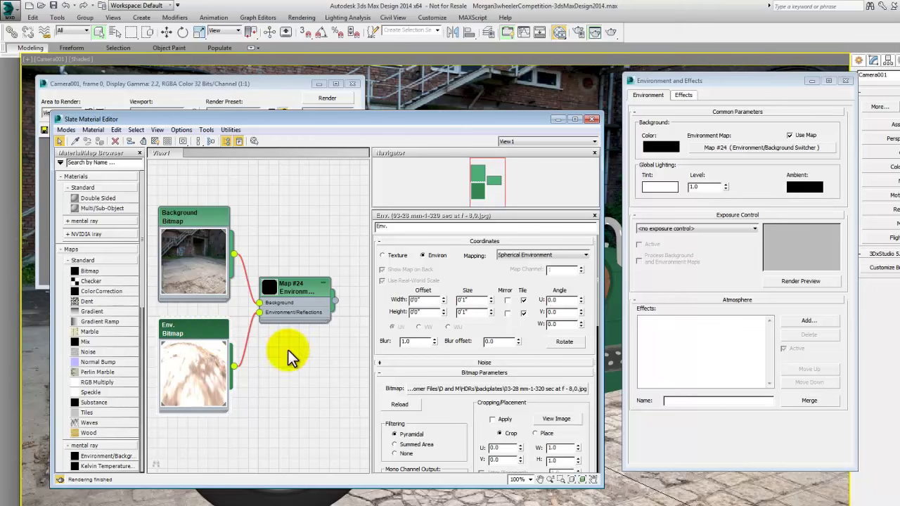
Raise the Env. Output Amount to 4.5, re-render the car, then switch to Explorer.
left_click_drag(474, 431, 488, 245)
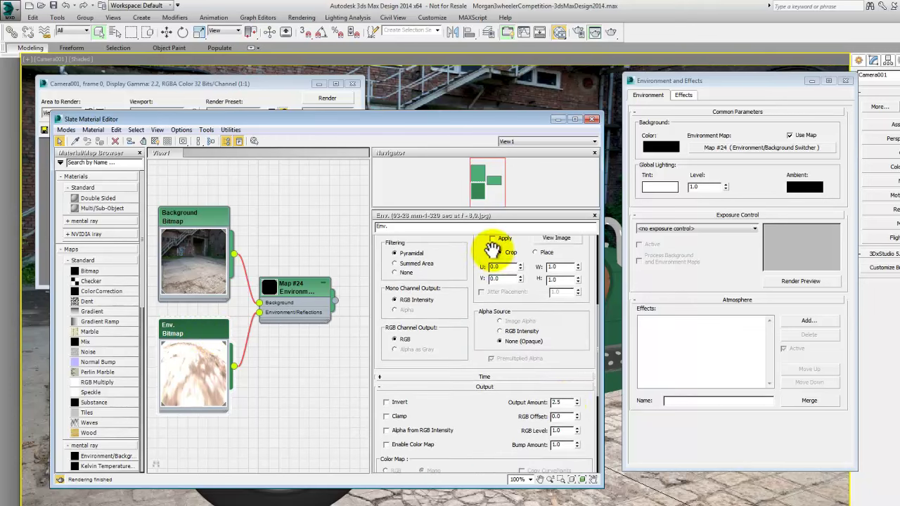
left_click(560, 403)
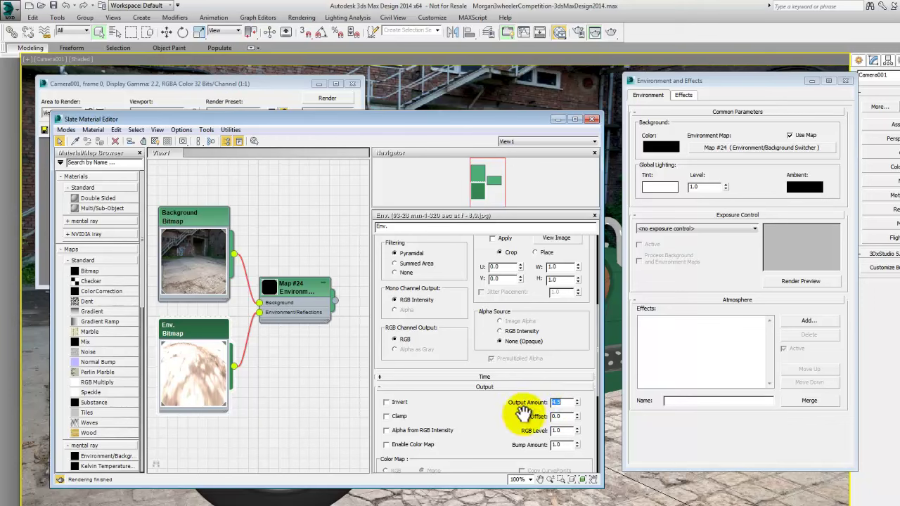
left_click(341, 101)
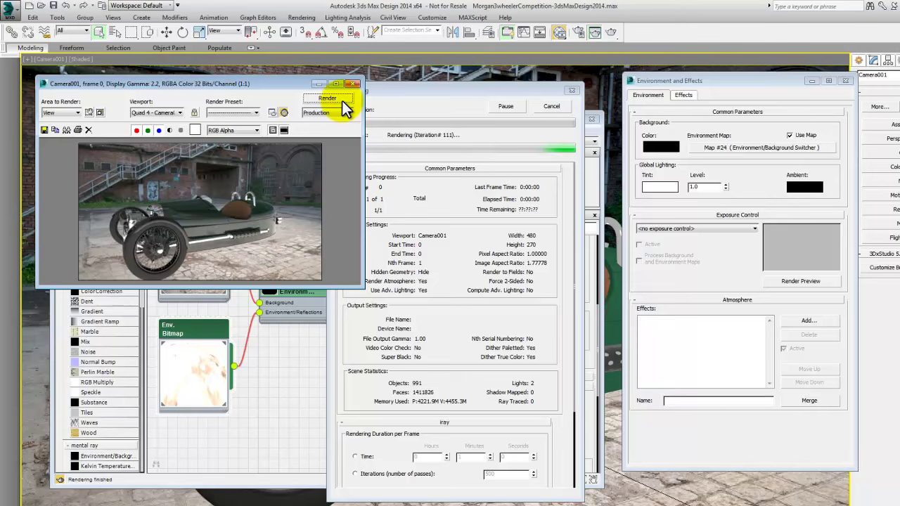
left_click(557, 107)
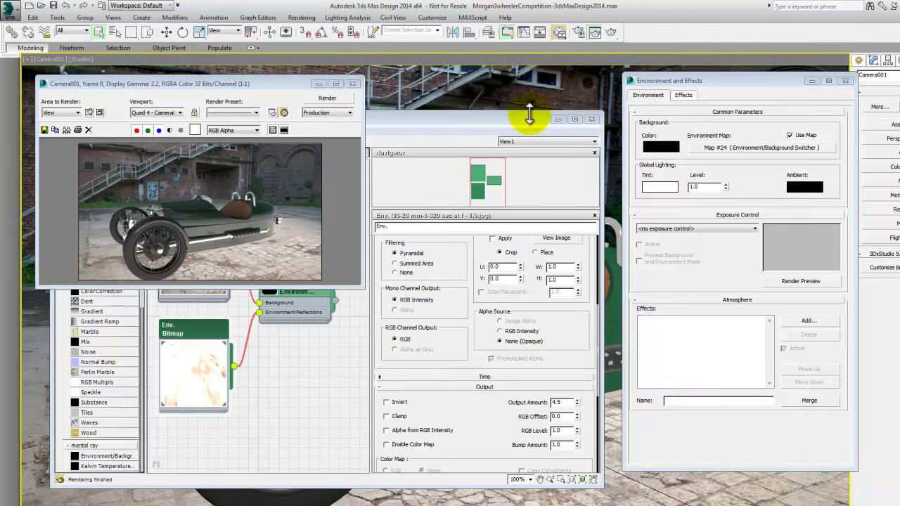
left_click_drag(288, 85, 279, 47)
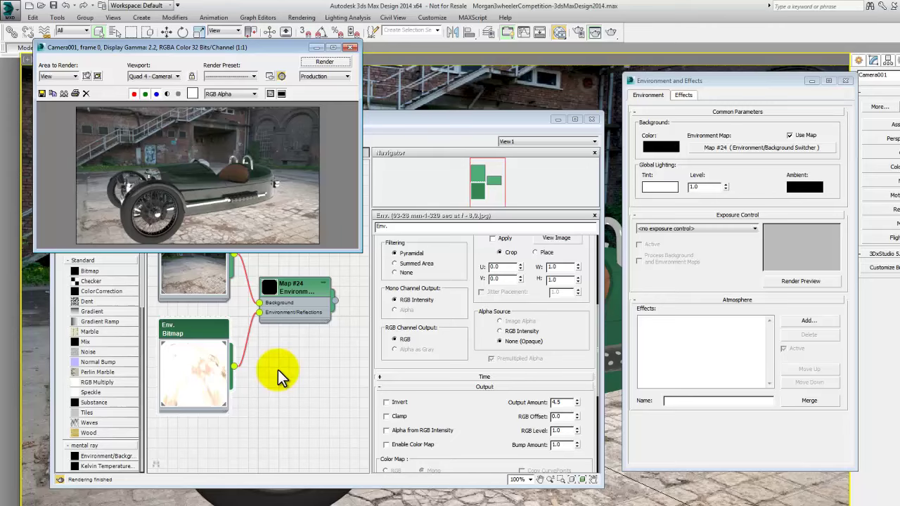
key("alt+Tab")
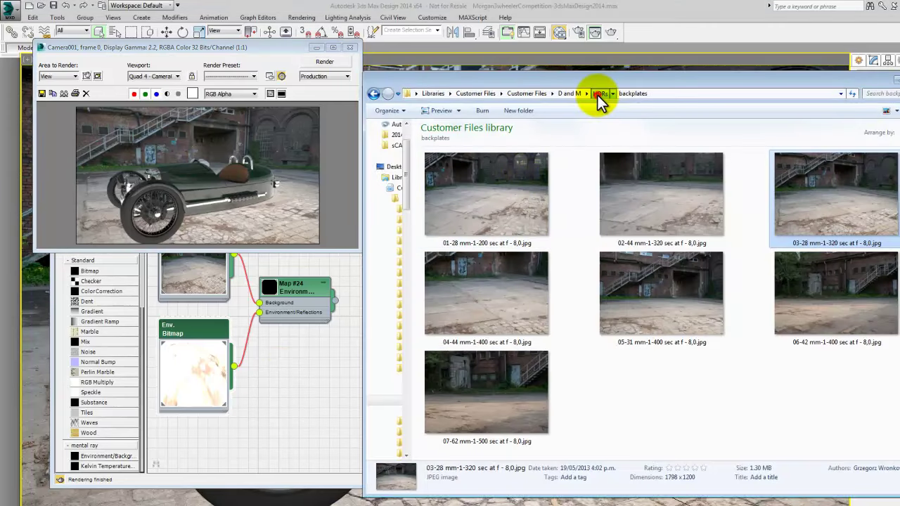
Drag hdrmaps_com_free_061_Ref.exr from the HDRs folder into the editor as bitmap node Map #25.
left_click(597, 95)
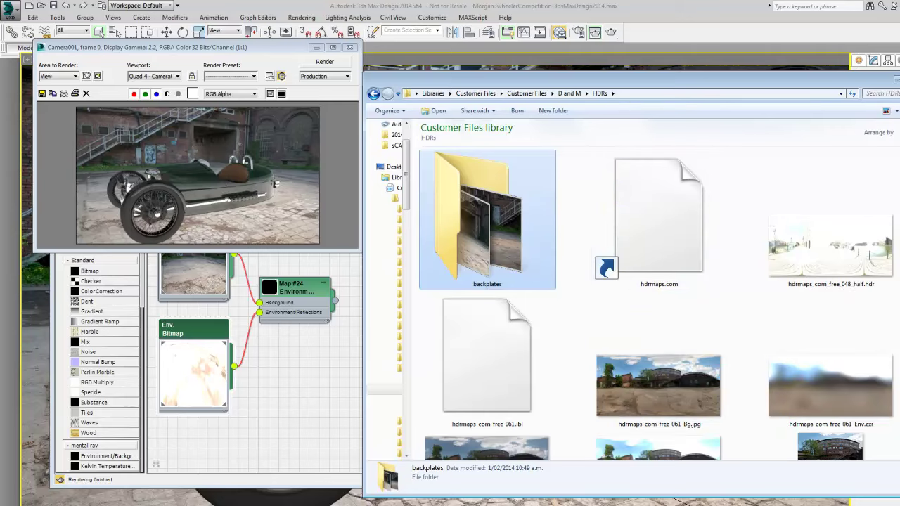
scroll(755, 280, "down", 3)
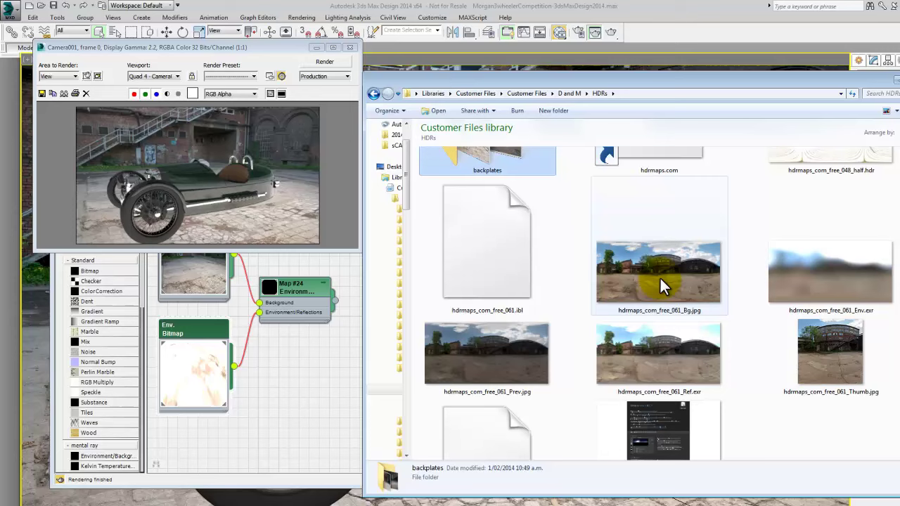
left_click(655, 358)
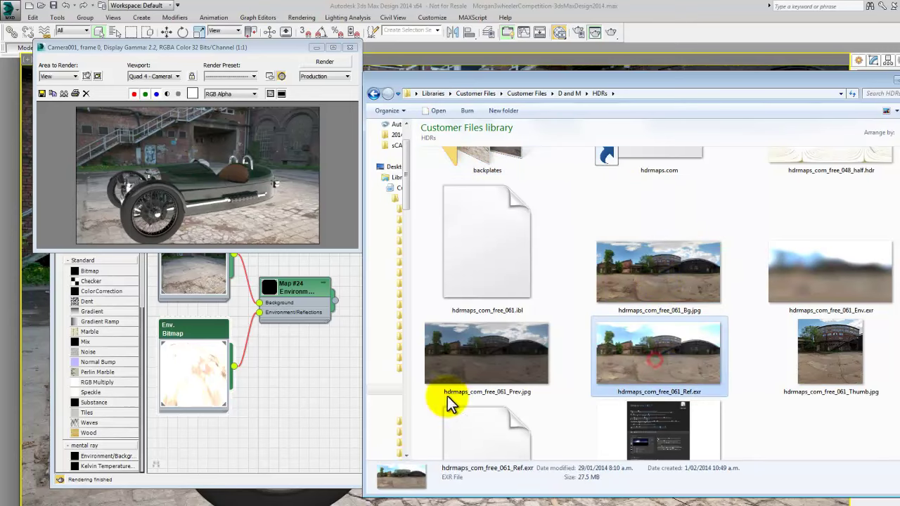
left_click_drag(450, 404, 302, 433)
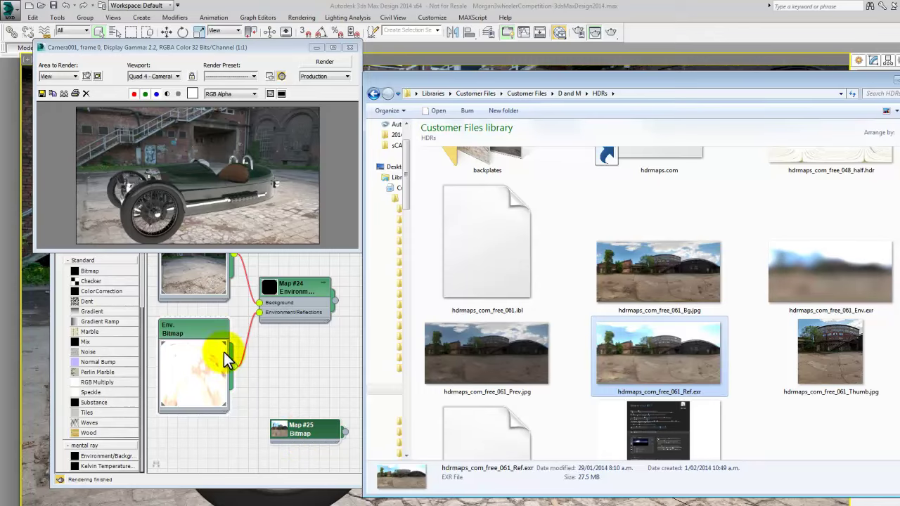
double_click(214, 333)
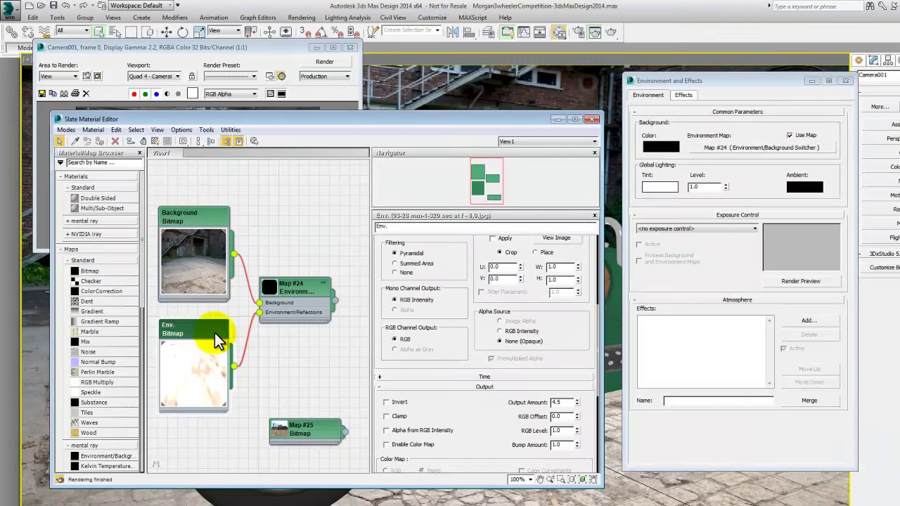
Delete the old Env. bitmap and wire Map #25 into the switcher's Environment/Reflections input.
key("Delete")
left_click_drag(307, 430, 200, 391)
double_click(218, 388)
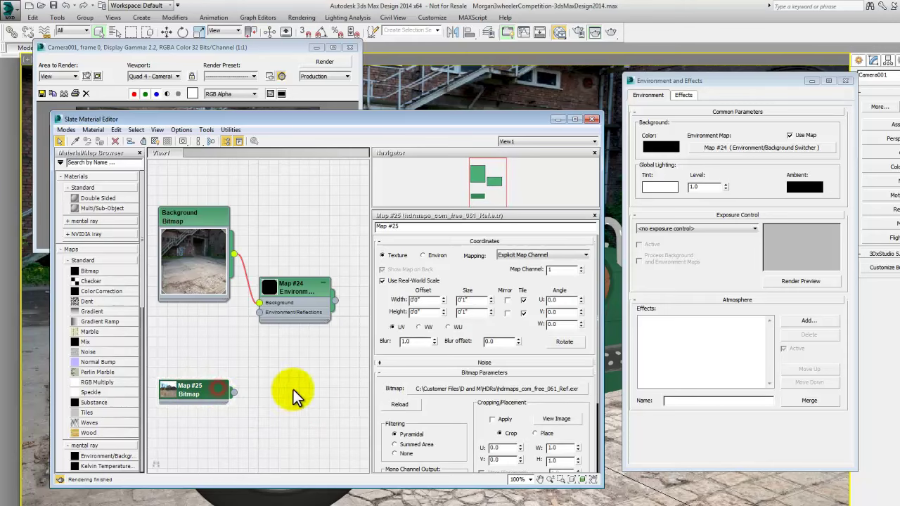
left_click_drag(234, 392, 258, 315)
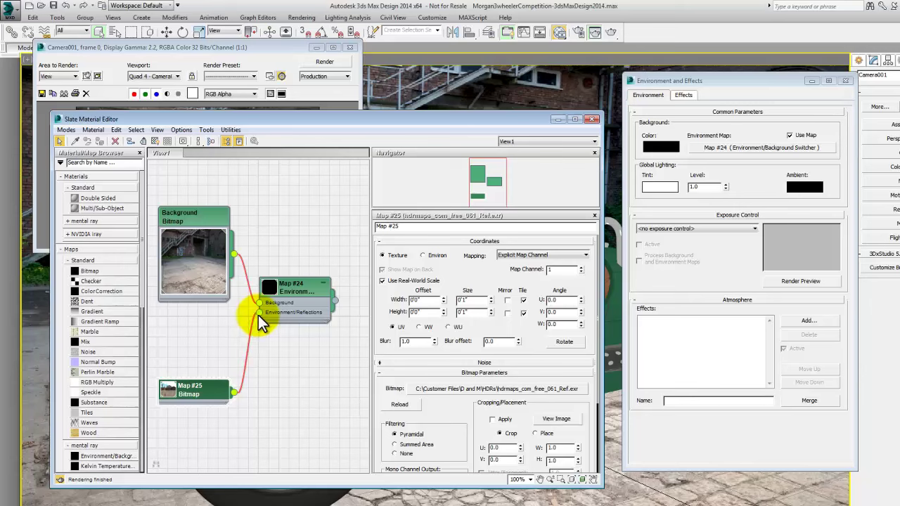
Set Map #25 to Environ coordinates with Spherical Environment mapping.
left_click(424, 255)
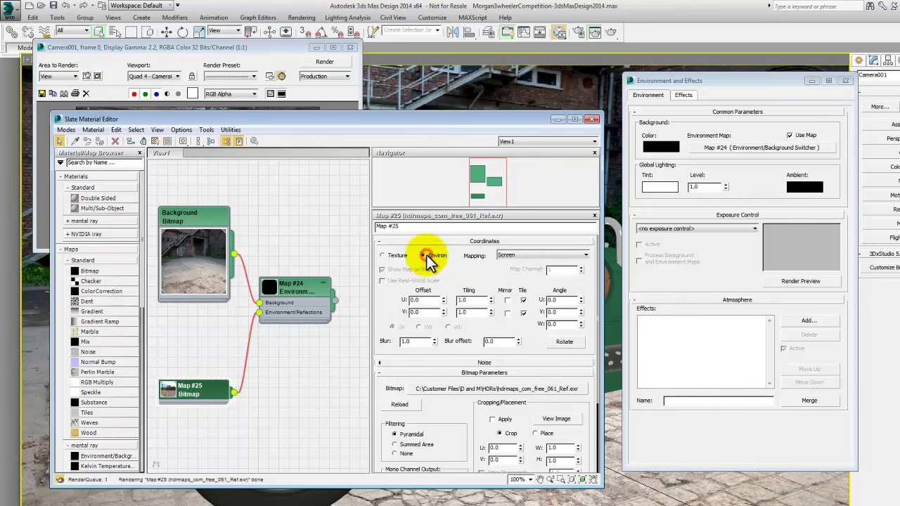
left_click(520, 255)
left_click(524, 263)
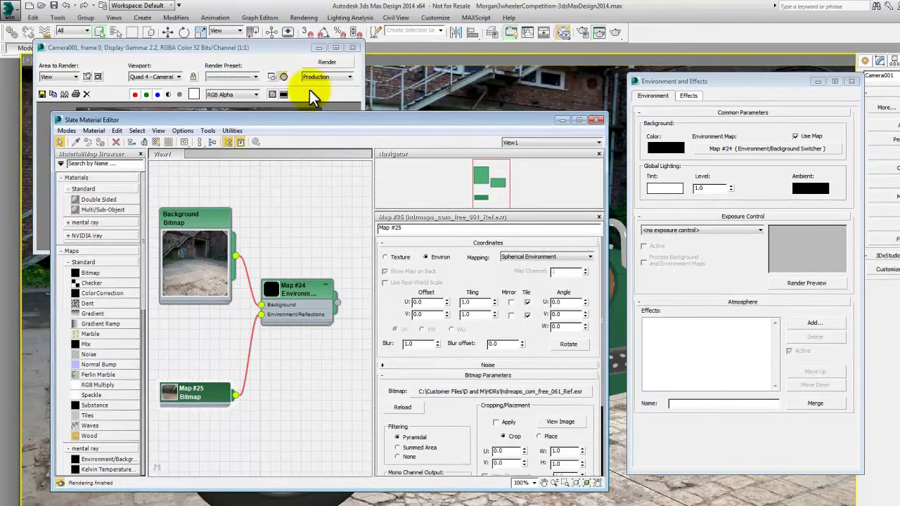
left_click(279, 48)
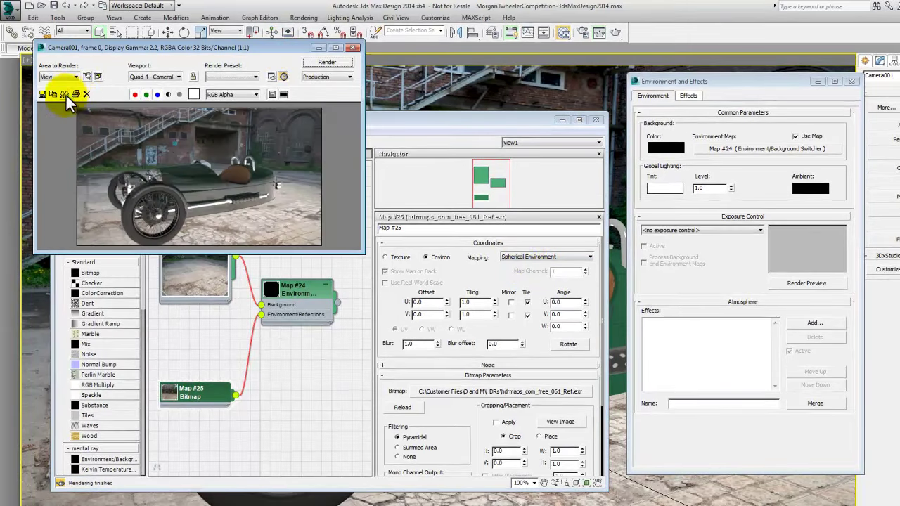
Clone the earlier render for comparison and re-render the car with the EXR reflection map.
left_click(65, 94)
mouse_move(408, 235)
left_mouse_down()
mouse_move(395, 250)
mouse_move(118, 262)
left_mouse_up()
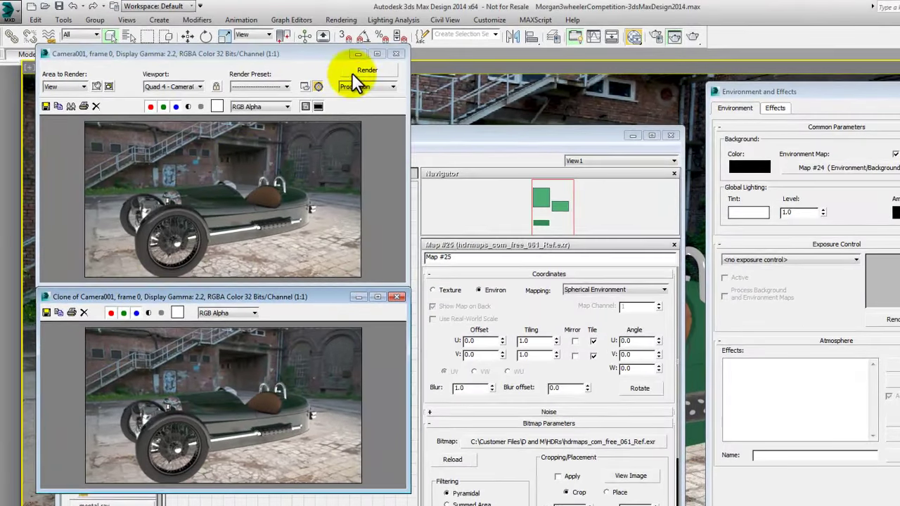
left_click(355, 71)
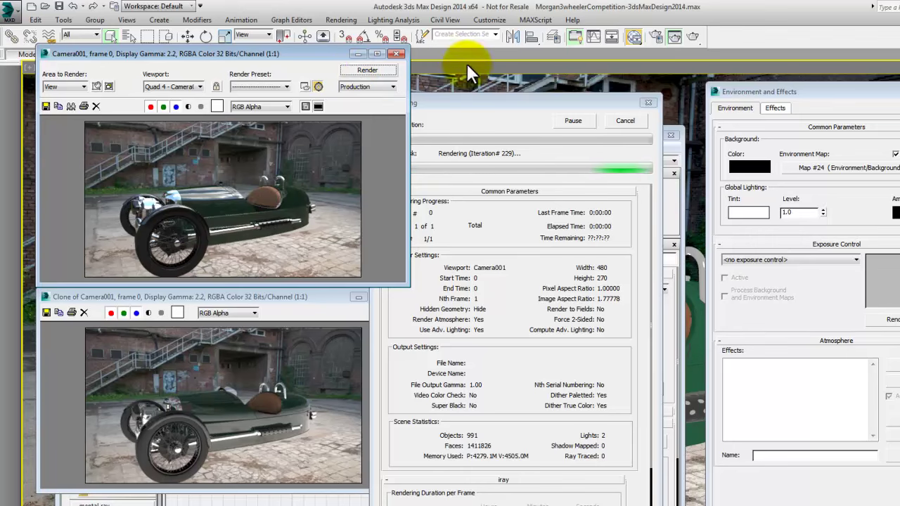
left_click(625, 120)
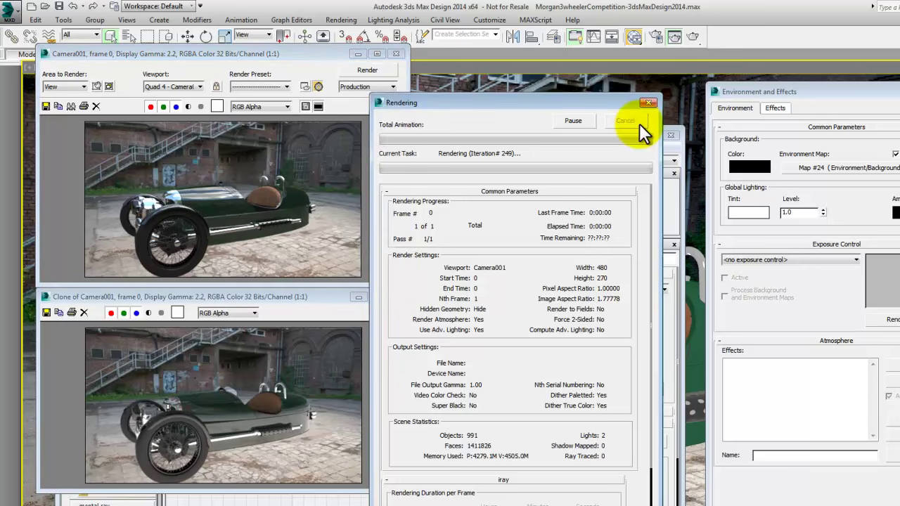